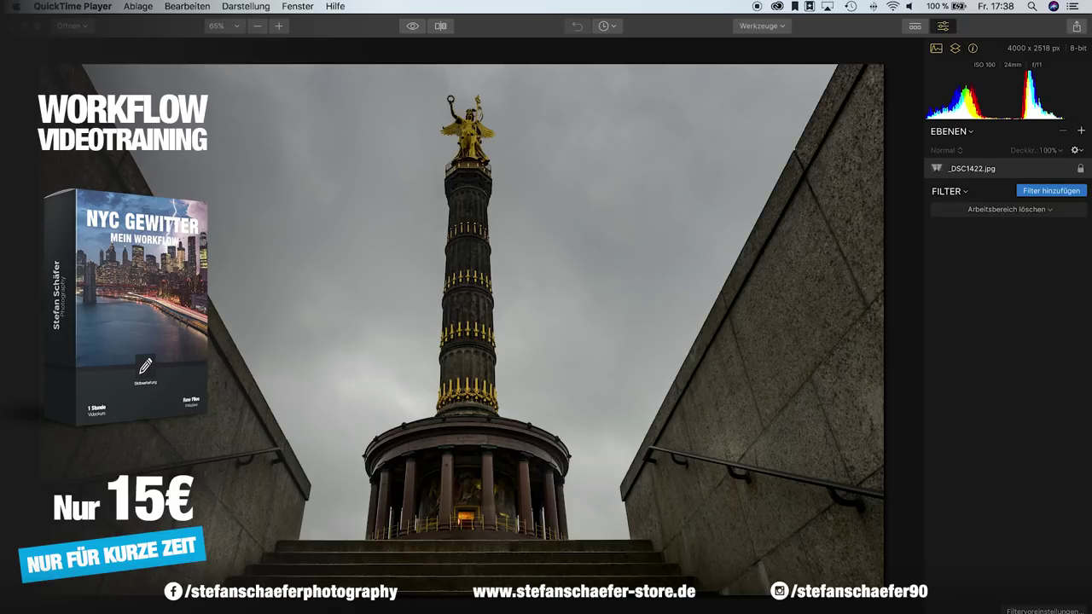
# Add the Entwickeln filter from the filter catalog to the Victory Column photo.
pyautogui.click(1042, 194)
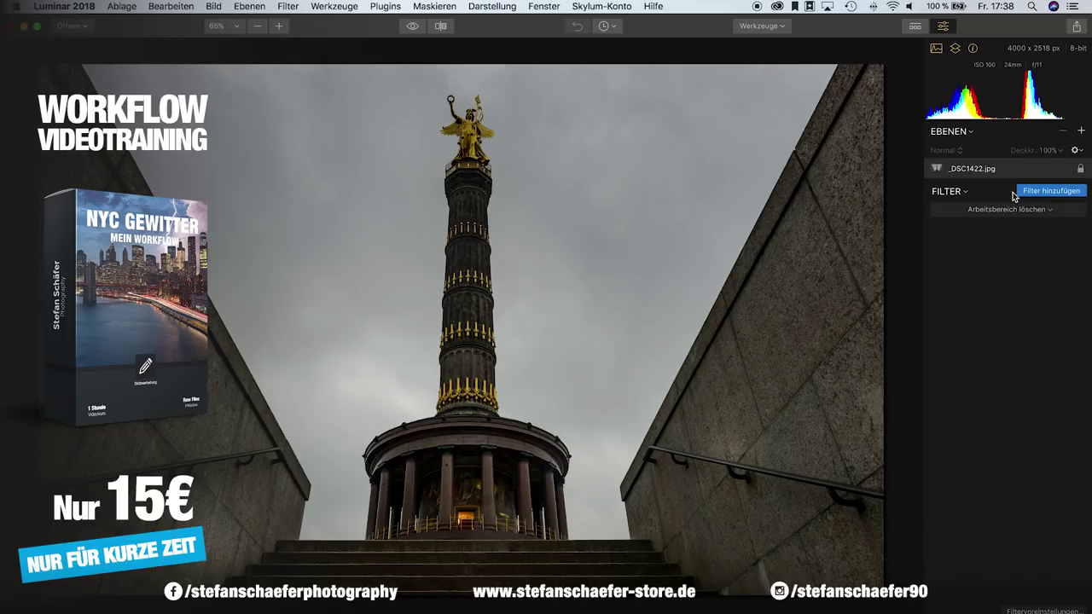
pyautogui.click(1046, 194)
pyautogui.moveTo(820, 169)
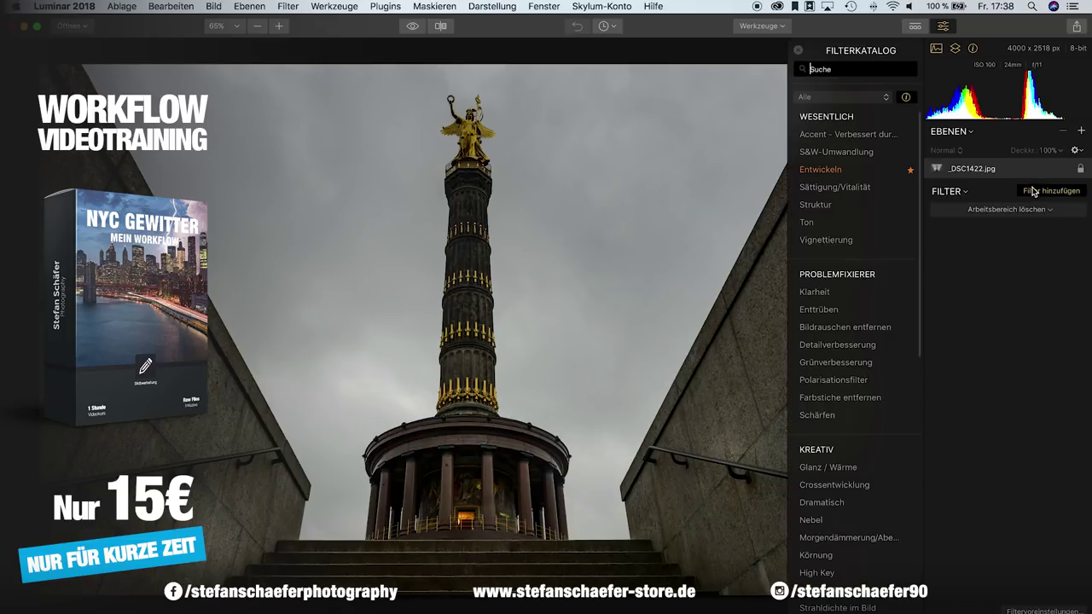
pyautogui.click(841, 174)
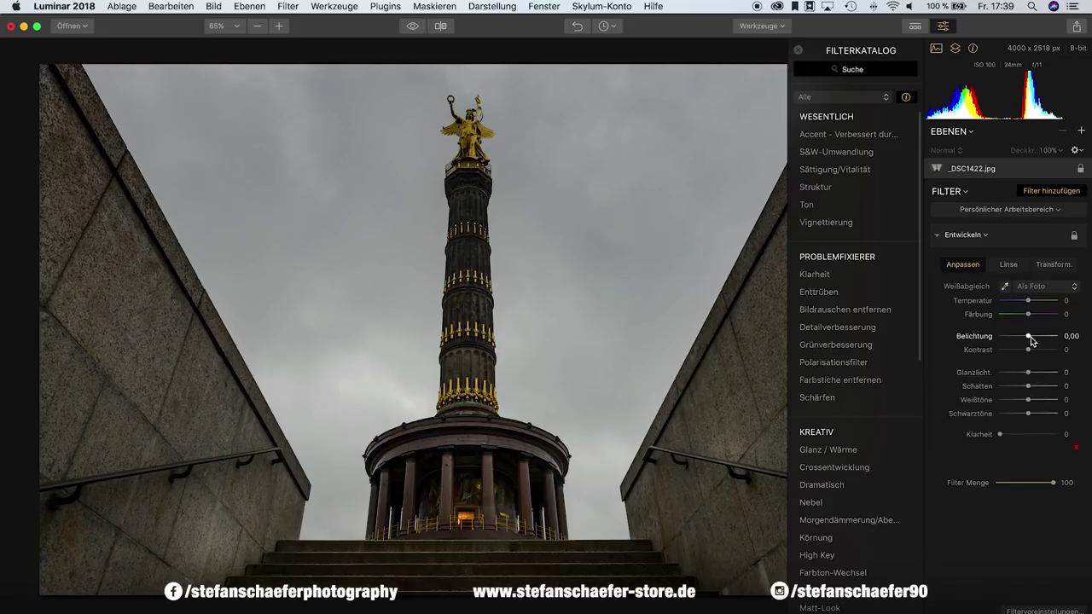
# Raise Belichtung to 0,30 and Klarheit to 10 in the Entwickeln filter.
pyautogui.moveTo(1029, 336); pyautogui.dragTo(1030, 339)
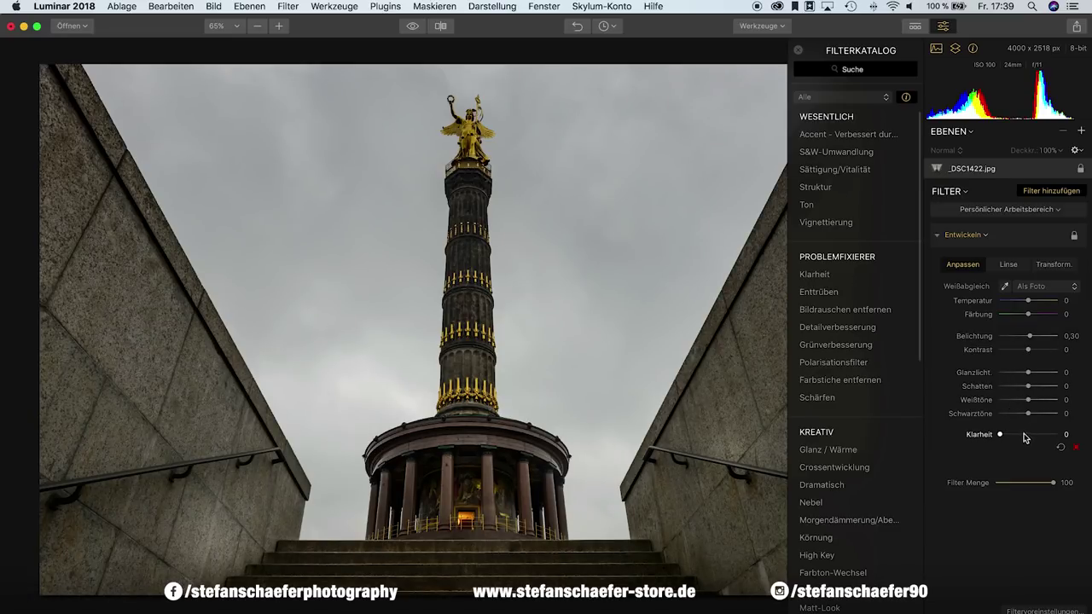
pyautogui.moveTo(1000, 436); pyautogui.dragTo(1005, 435)
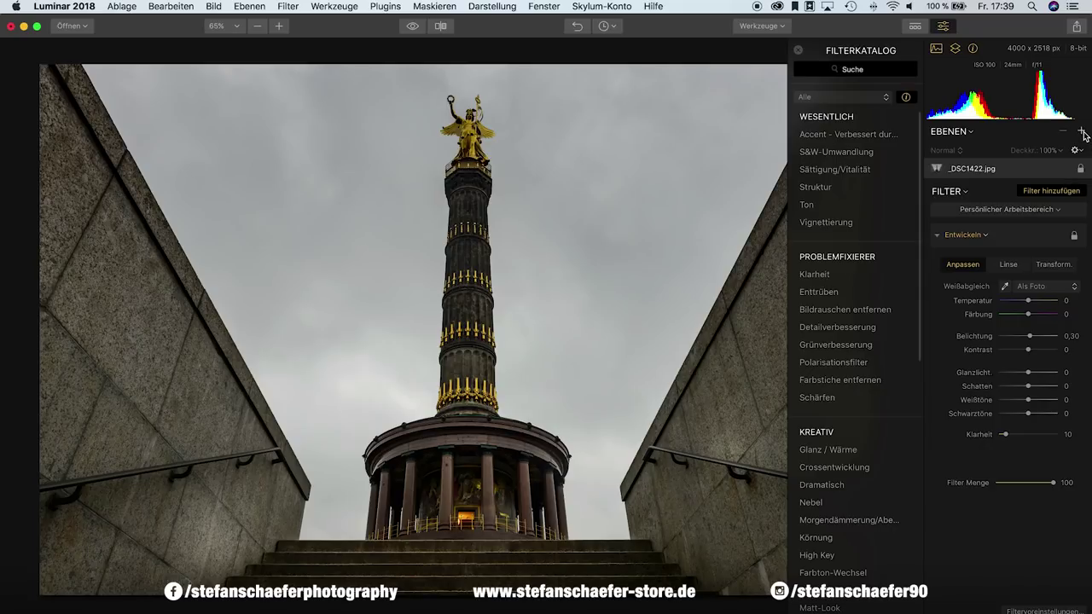
# Insert a new Nachbearbeitungsebene, Ebene 1, and bring up its filter catalog.
pyautogui.click(1082, 132)
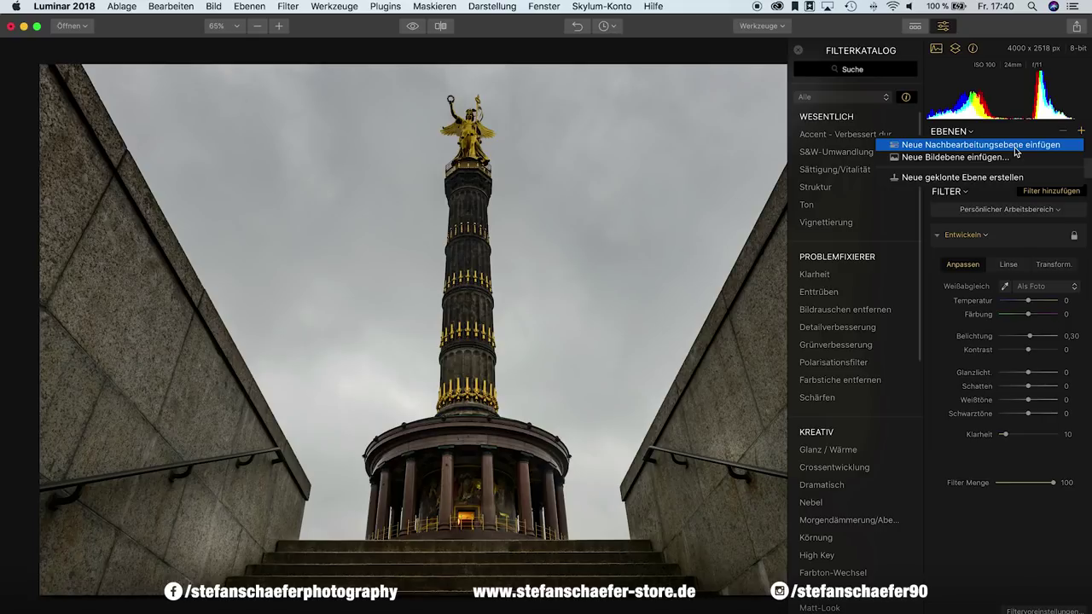
pyautogui.click(1016, 146)
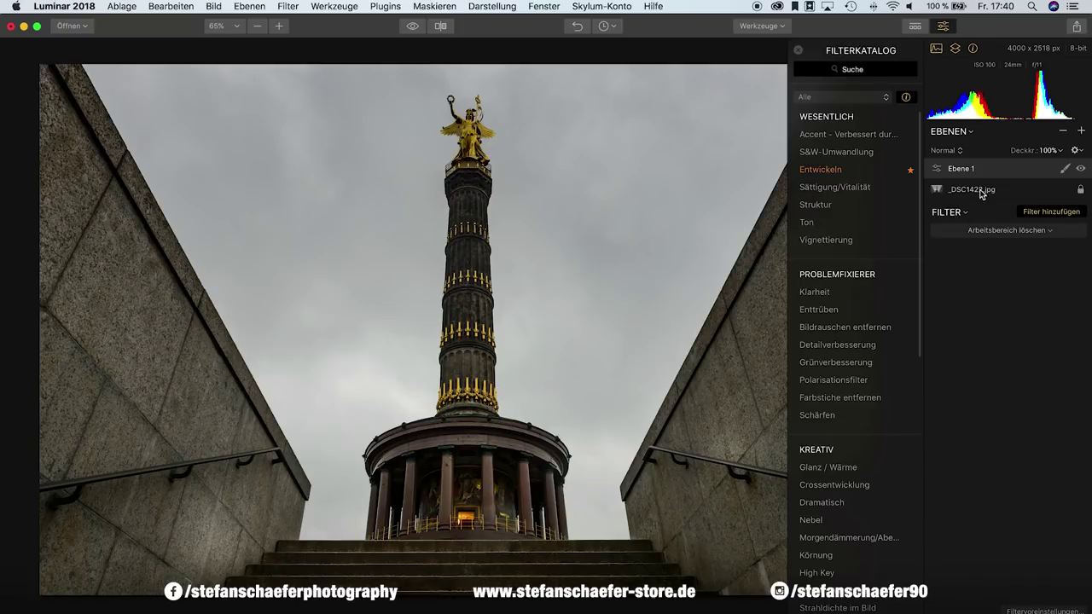
pyautogui.click(1040, 215)
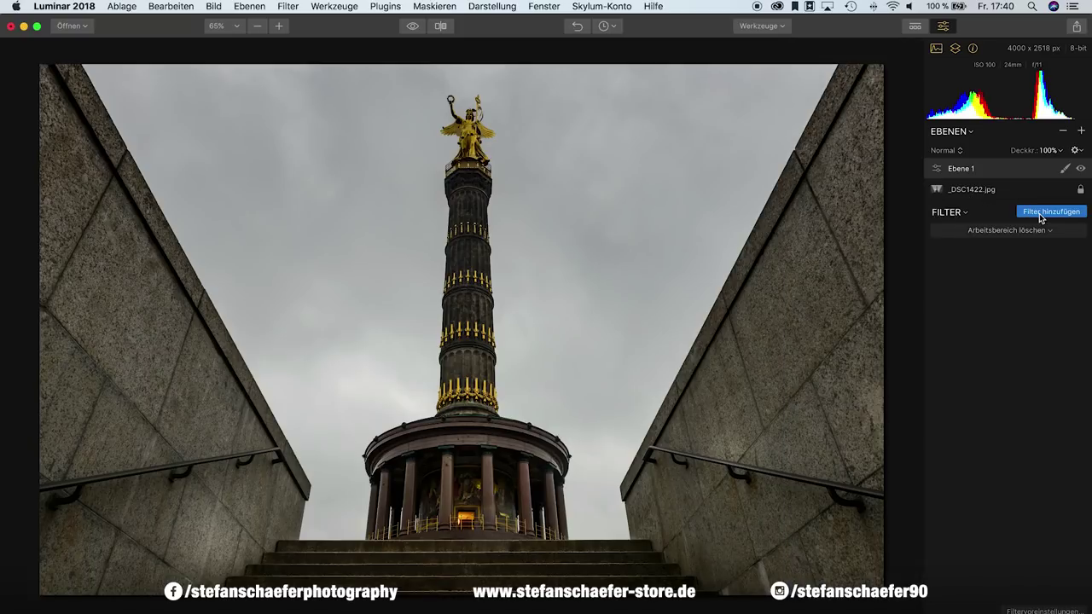
pyautogui.click(1044, 215)
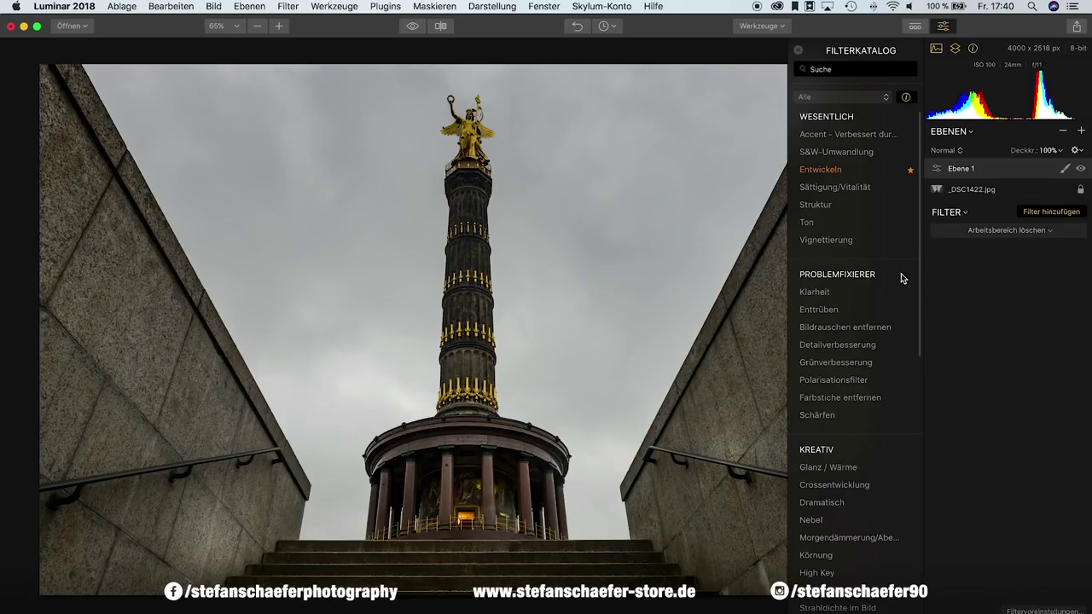
# Apply the S&W-Umwandlung black-and-white filter to Ebene 1.
pyautogui.click(865, 156)
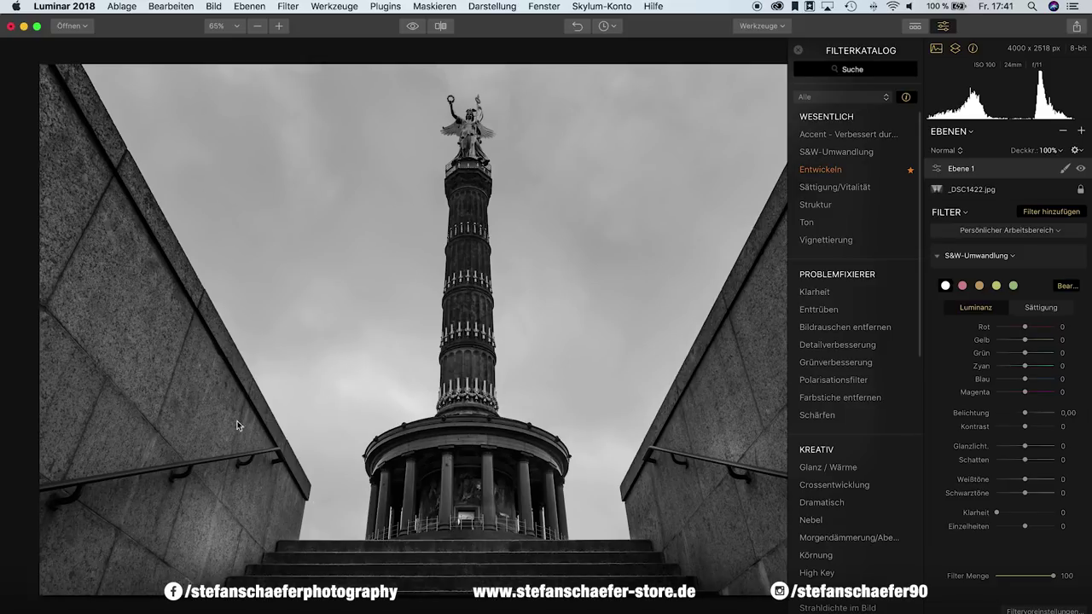
pyautogui.scroll(-1, 844, 559)
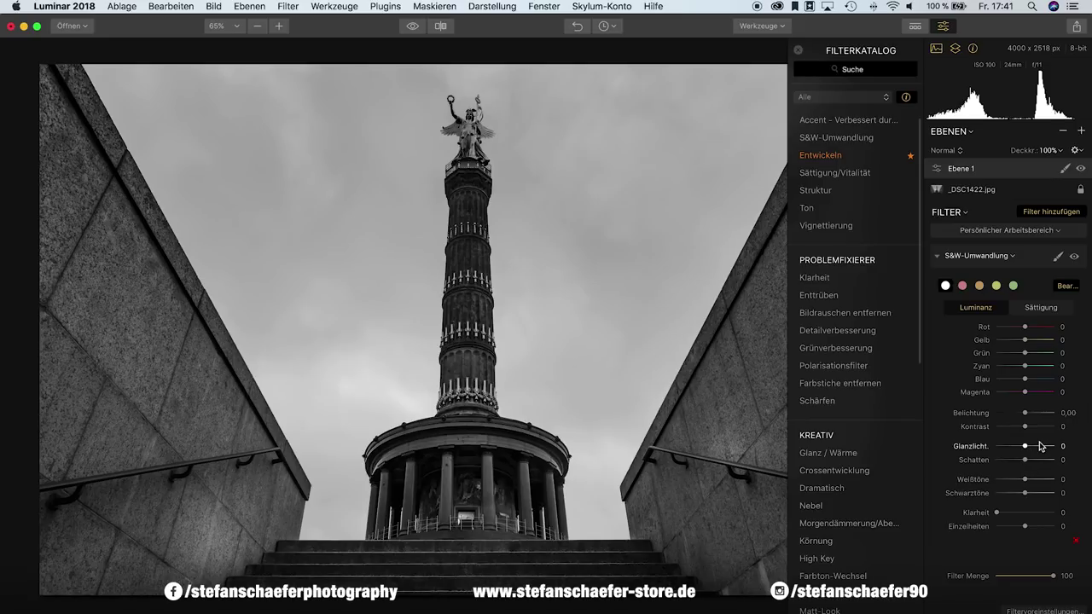
# Max out S&W-Umwandlung Kontrast at 100, darken Schatten, and settle Weißtöne around 45.
pyautogui.moveTo(1026, 446)
pyautogui.moveTo(1027, 432); pyautogui.dragTo(1078, 436)
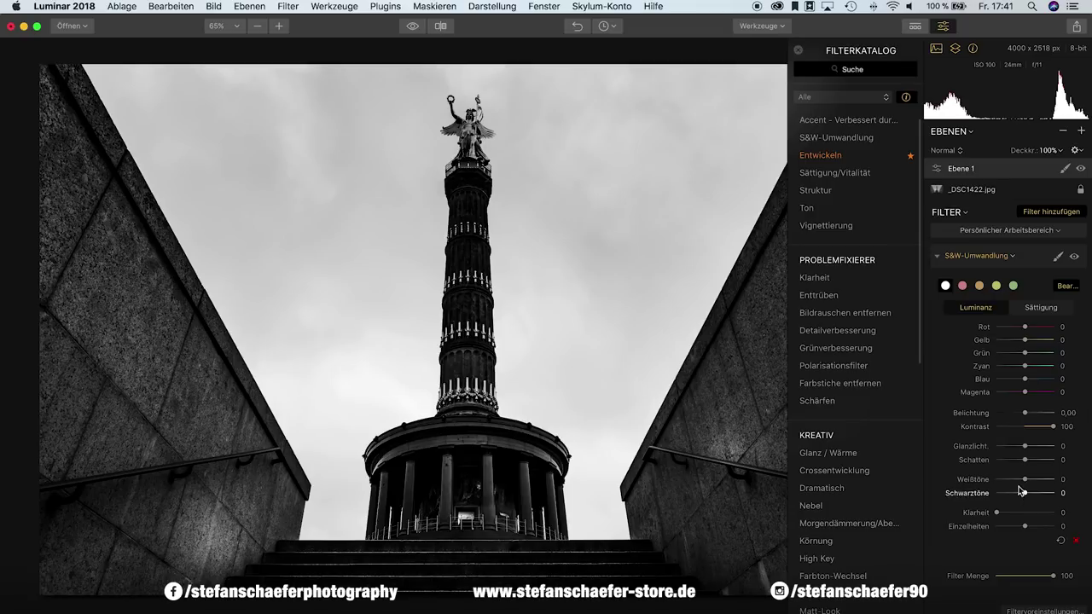
pyautogui.moveTo(1024, 461)
pyautogui.mouseDown()
pyautogui.moveTo(987, 464)
pyautogui.moveTo(1077, 450)
pyautogui.mouseUp()
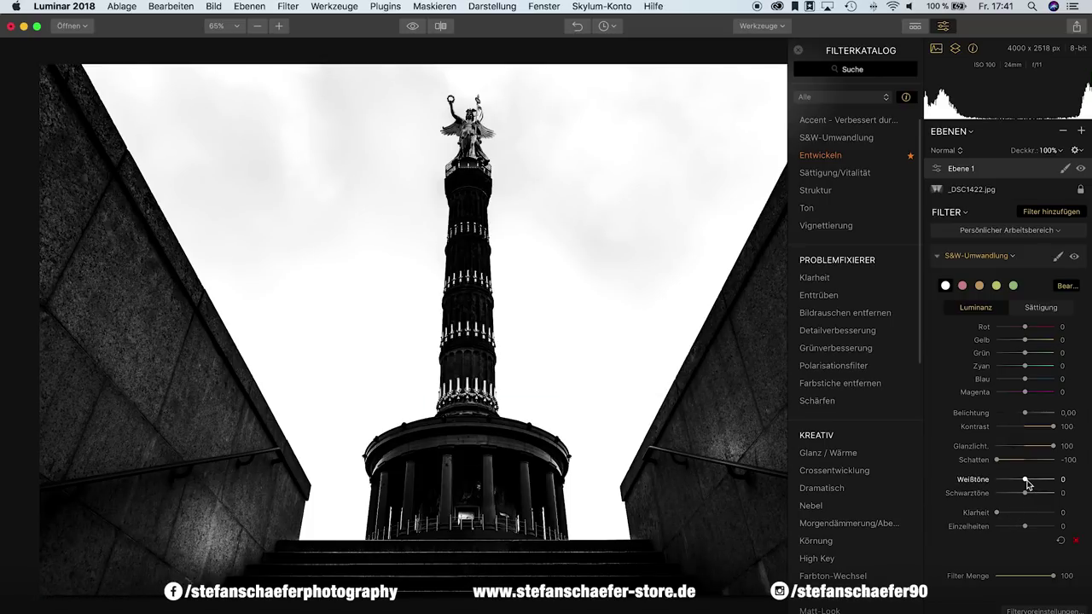
pyautogui.moveTo(1027, 484); pyautogui.dragTo(1068, 486)
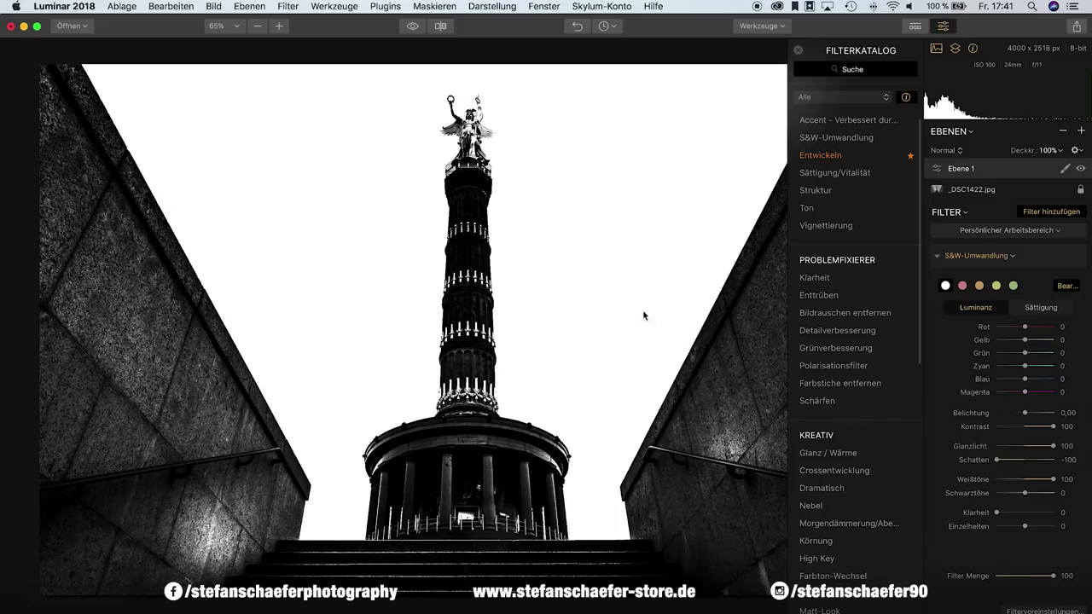
pyautogui.moveTo(1053, 482)
pyautogui.mouseDown()
pyautogui.moveTo(1013, 499)
pyautogui.moveTo(964, 499)
pyautogui.mouseUp()
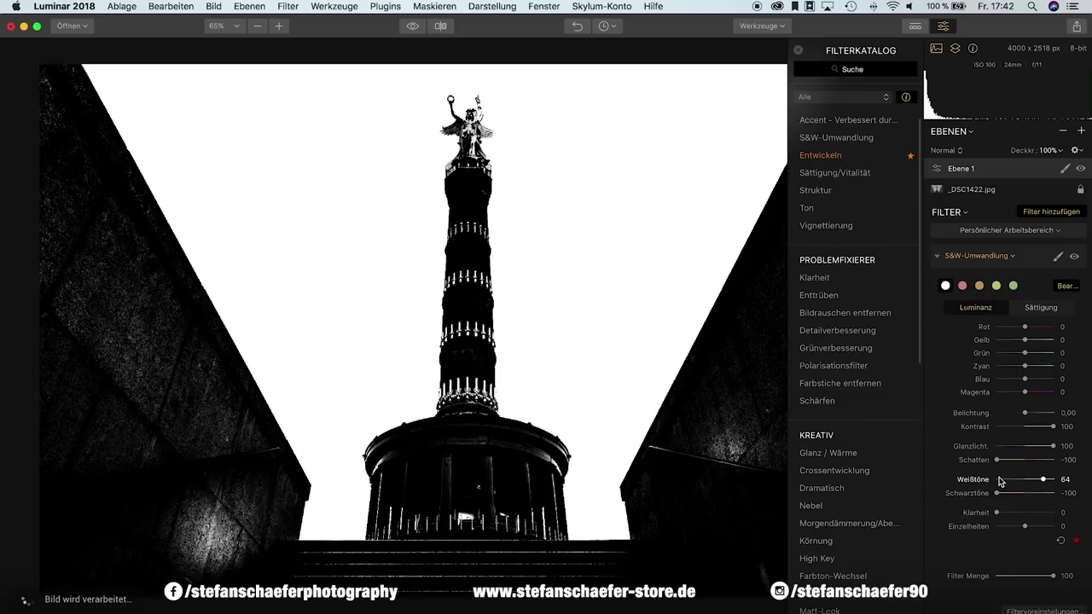
pyautogui.moveTo(1042, 480); pyautogui.dragTo(1033, 482)
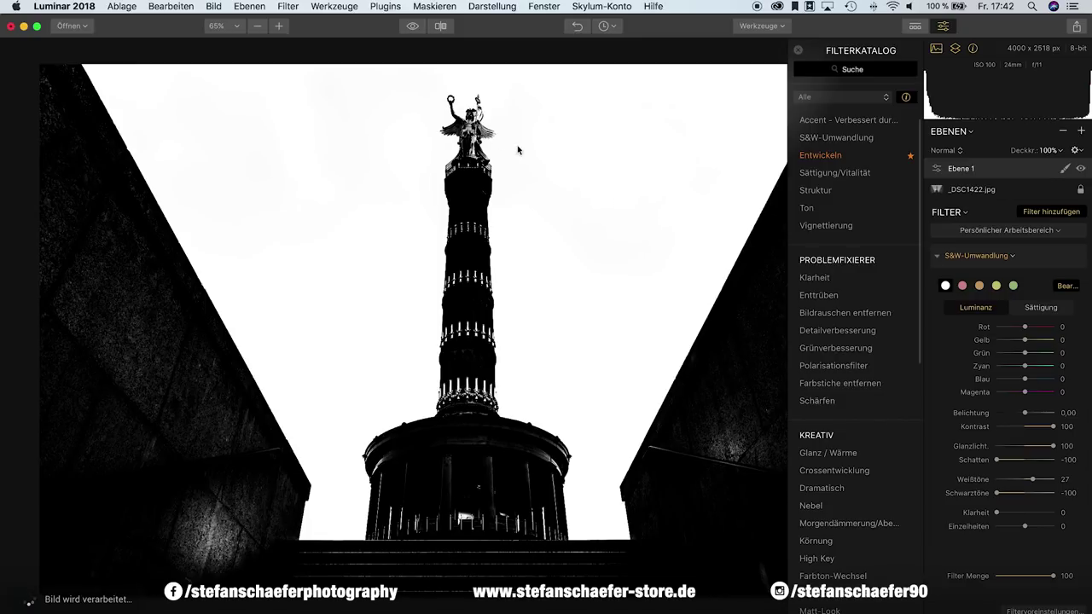
# Lower Weißtöne to 19, set Gelb and Rot luminance to -100, and close the catalog.
pyautogui.moveTo(1033, 481); pyautogui.dragTo(1030, 482)
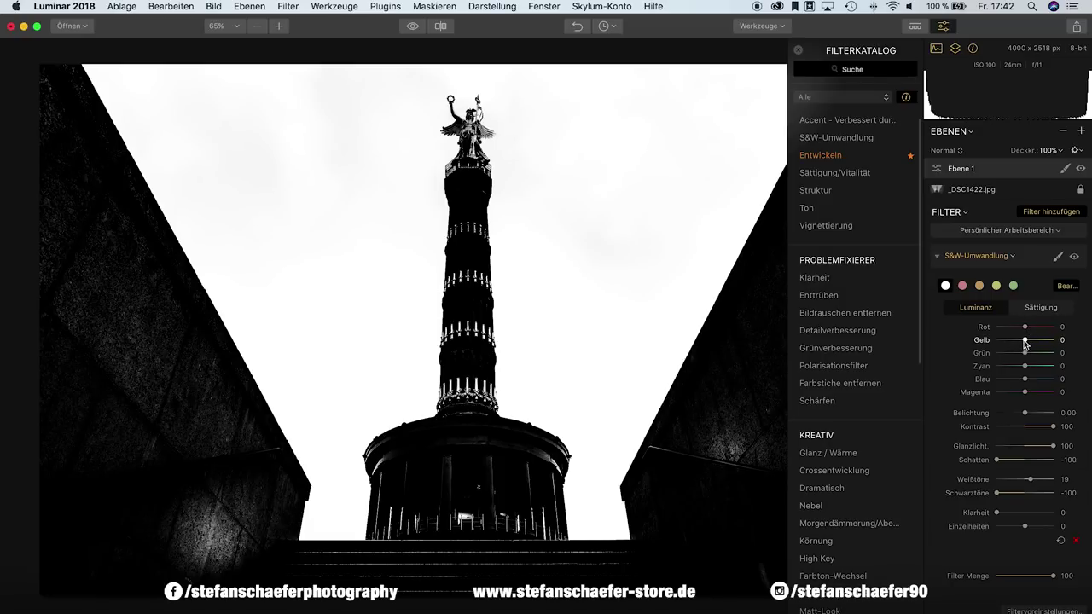
pyautogui.moveTo(1025, 340); pyautogui.dragTo(1003, 339)
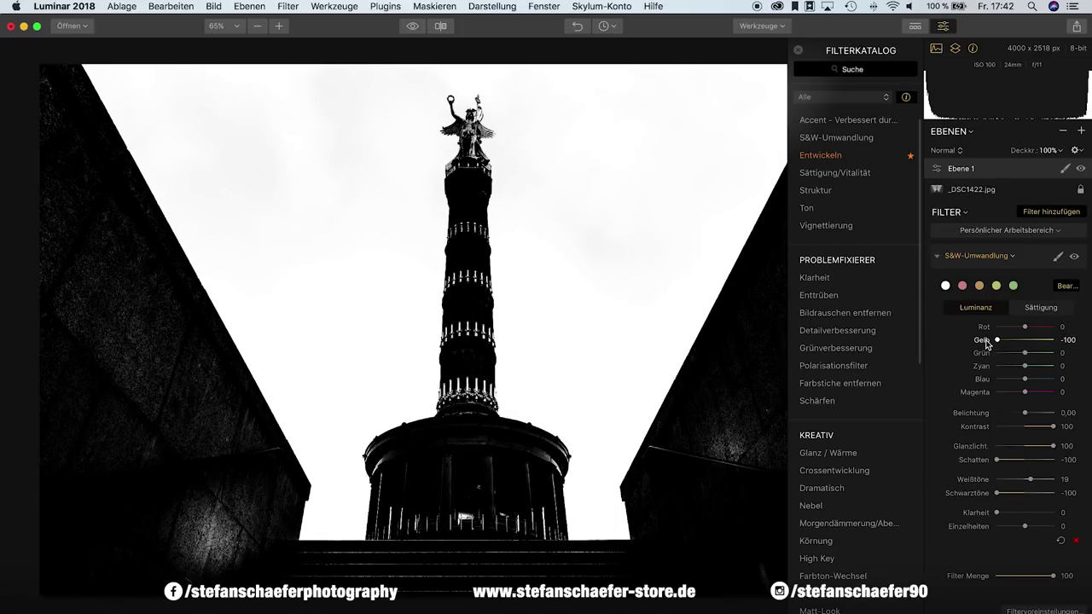
pyautogui.moveTo(1002, 339); pyautogui.dragTo(990, 340)
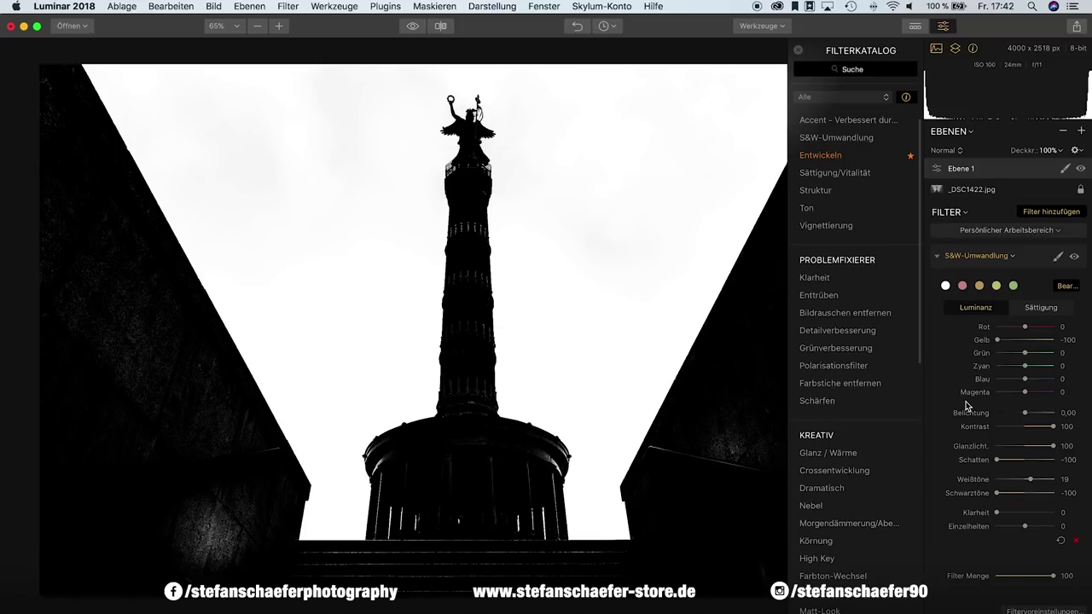
pyautogui.moveTo(1026, 328); pyautogui.dragTo(987, 326)
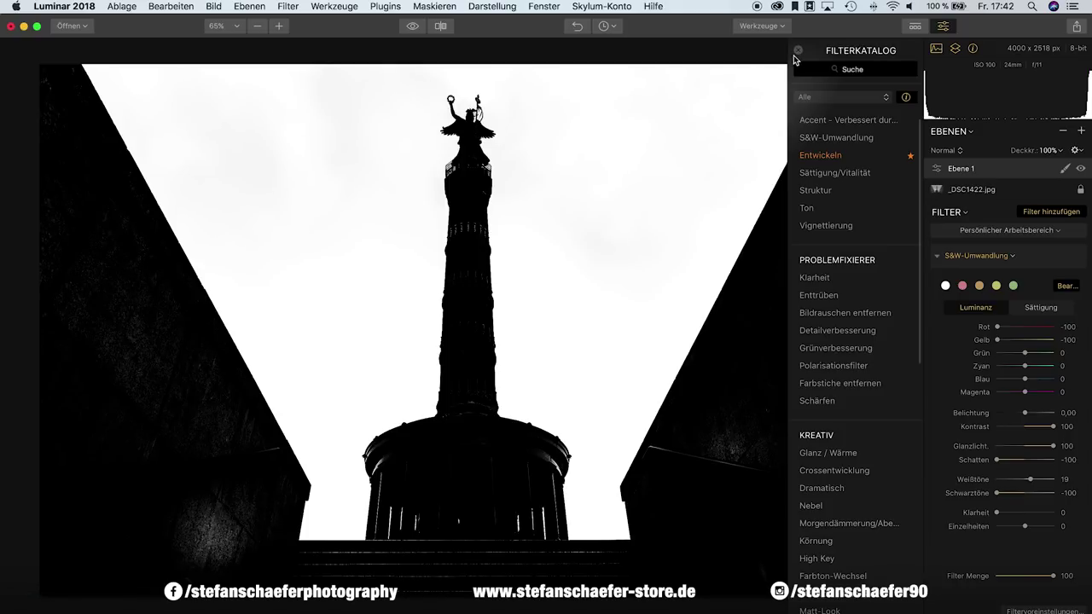
pyautogui.click(798, 53)
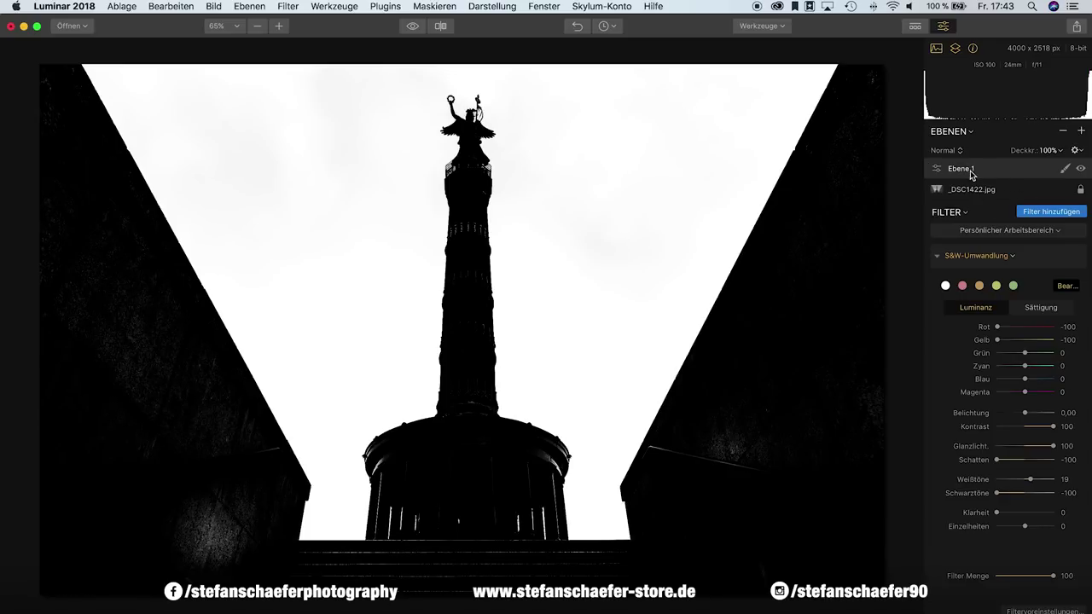
# Create a Luminanz mask on Ebene 1 from its masking menu.
pyautogui.click(1065, 171)
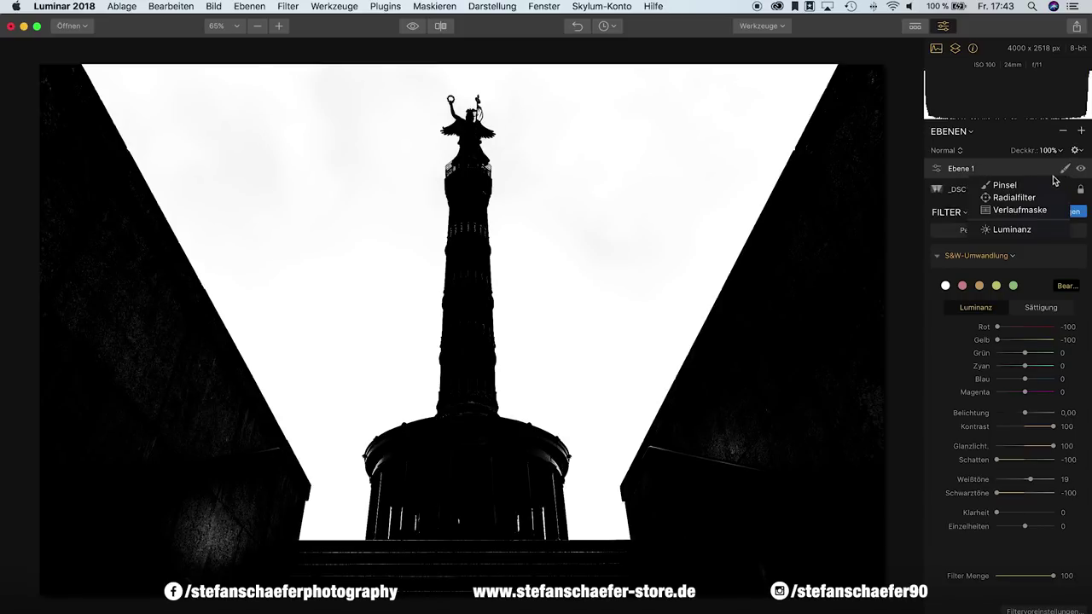
pyautogui.click(1005, 230)
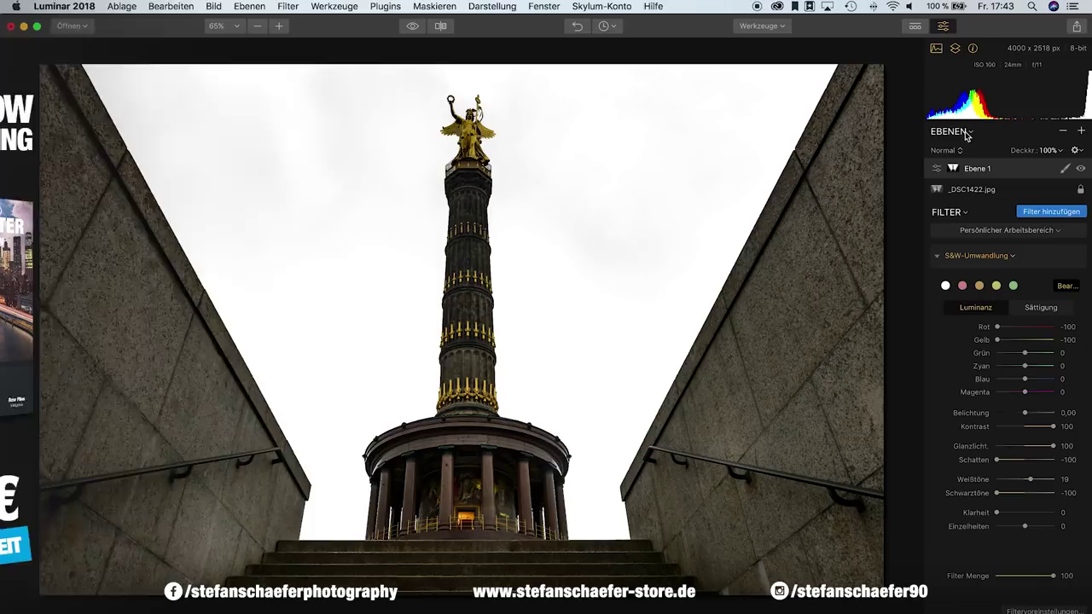
# Insert Himmel2.jpg as a new image layer at the top of the stack.
pyautogui.click(1082, 131)
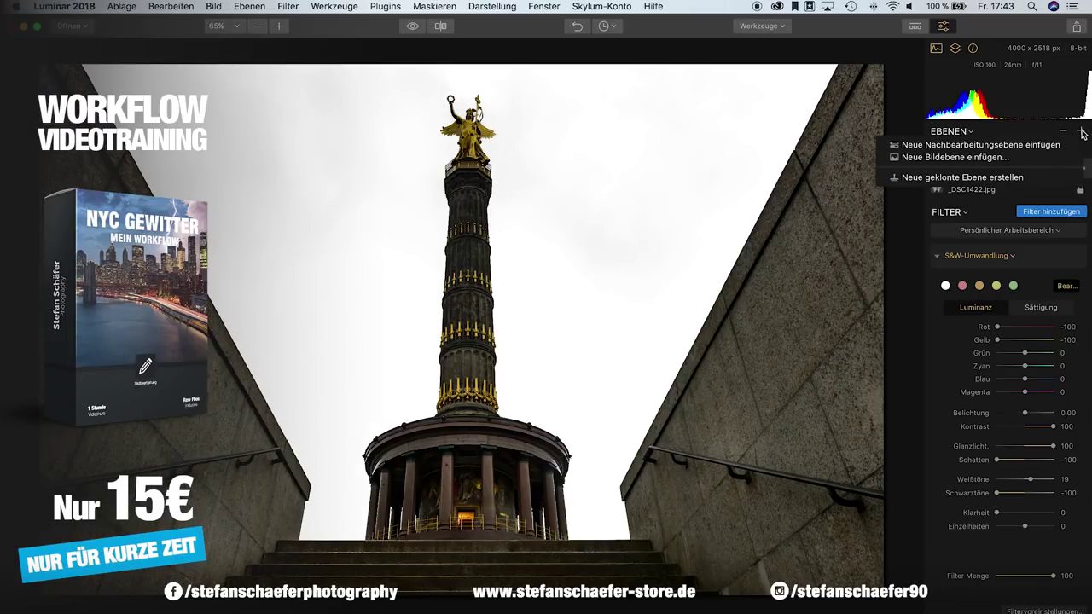
pyautogui.click(955, 157)
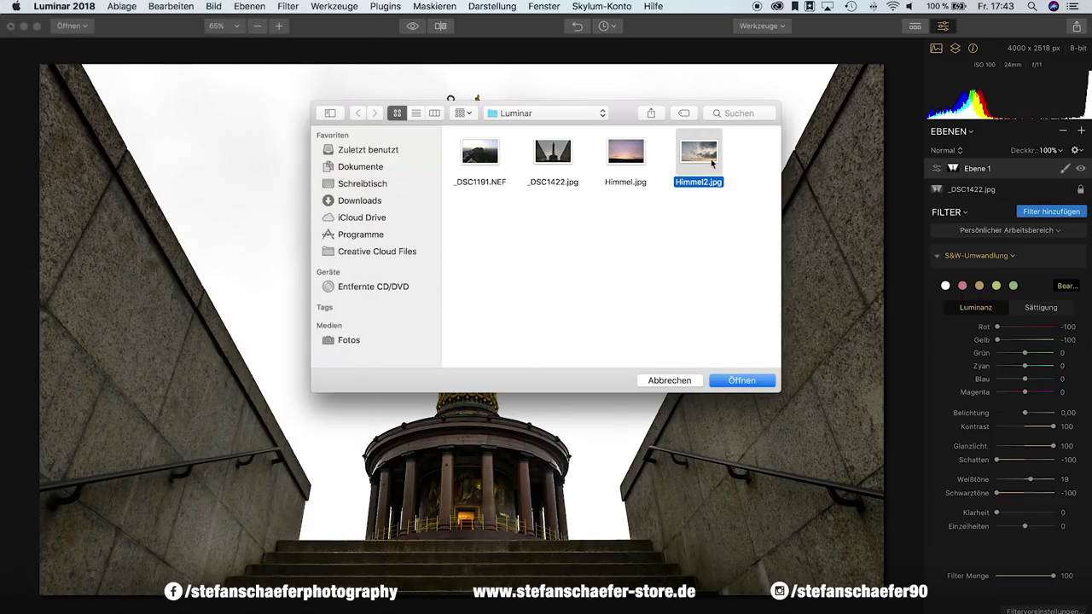
pyautogui.press('Return')
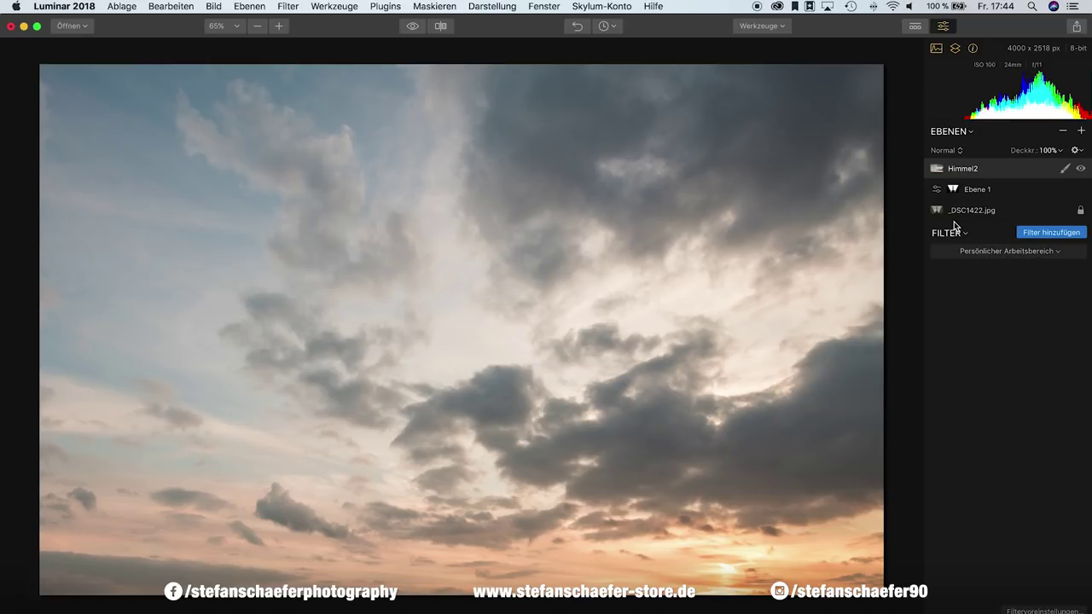
# Copy Ebene 1's luminosity mask and paste it onto the Himmel2 layer.
pyautogui.moveTo(977, 189)
pyautogui.rightClick(954, 192)
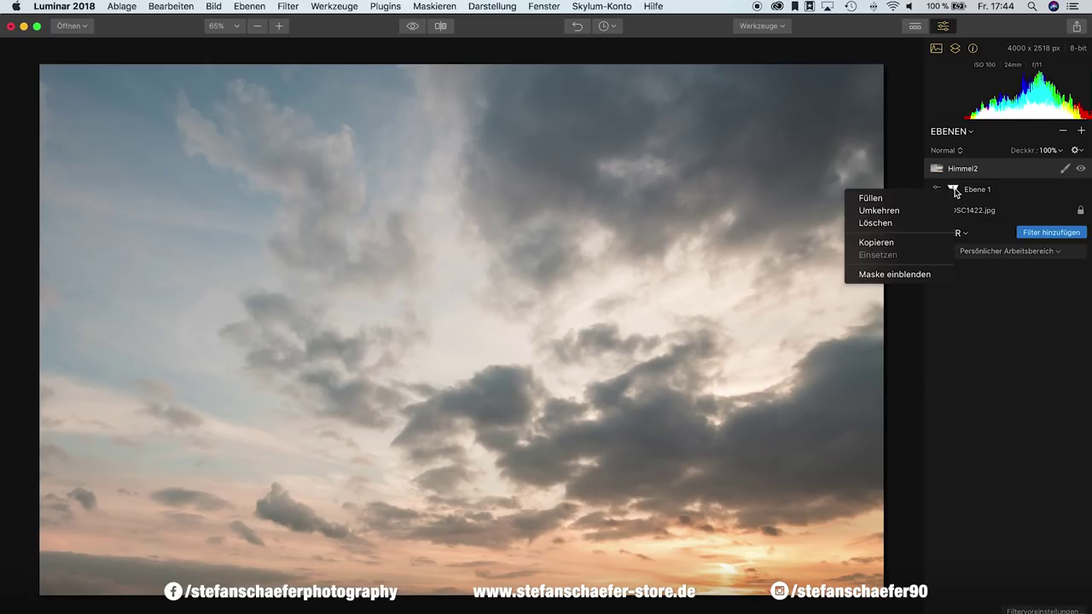
pyautogui.click(888, 244)
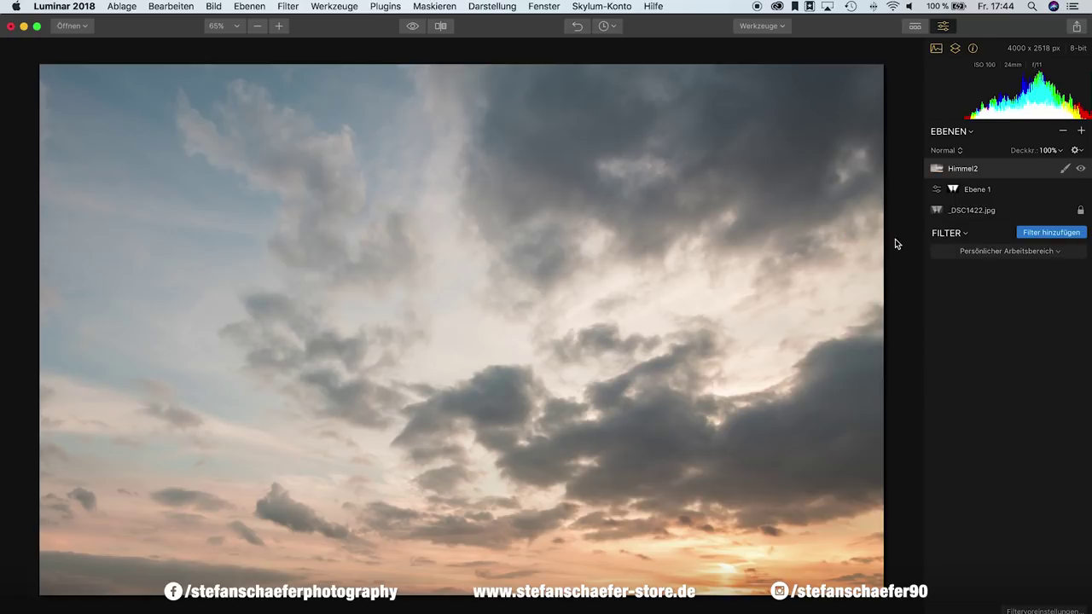
pyautogui.rightClick(967, 174)
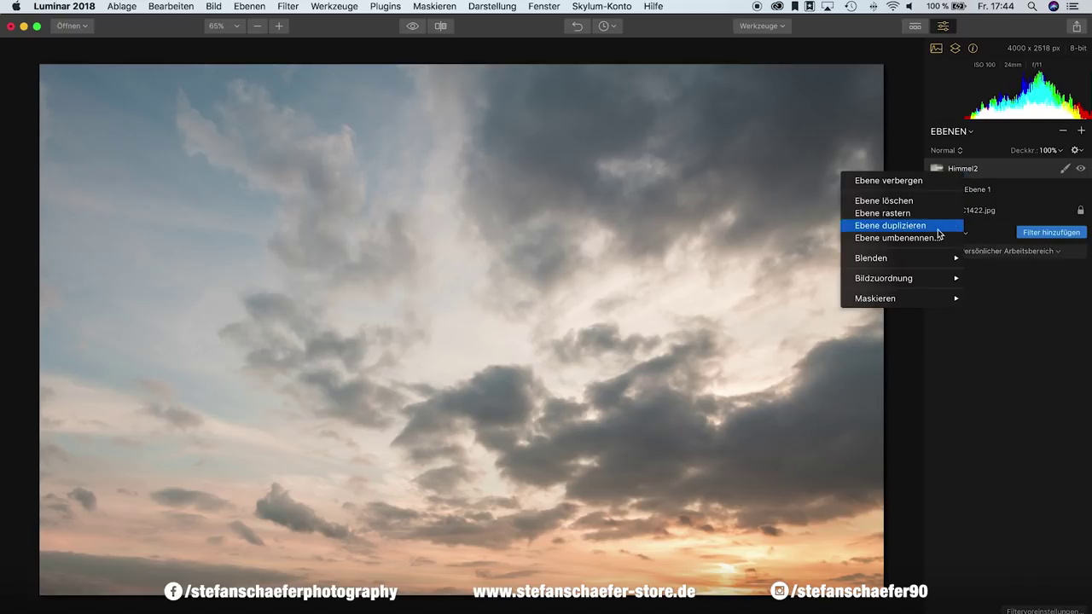
pyautogui.moveTo(875, 299)
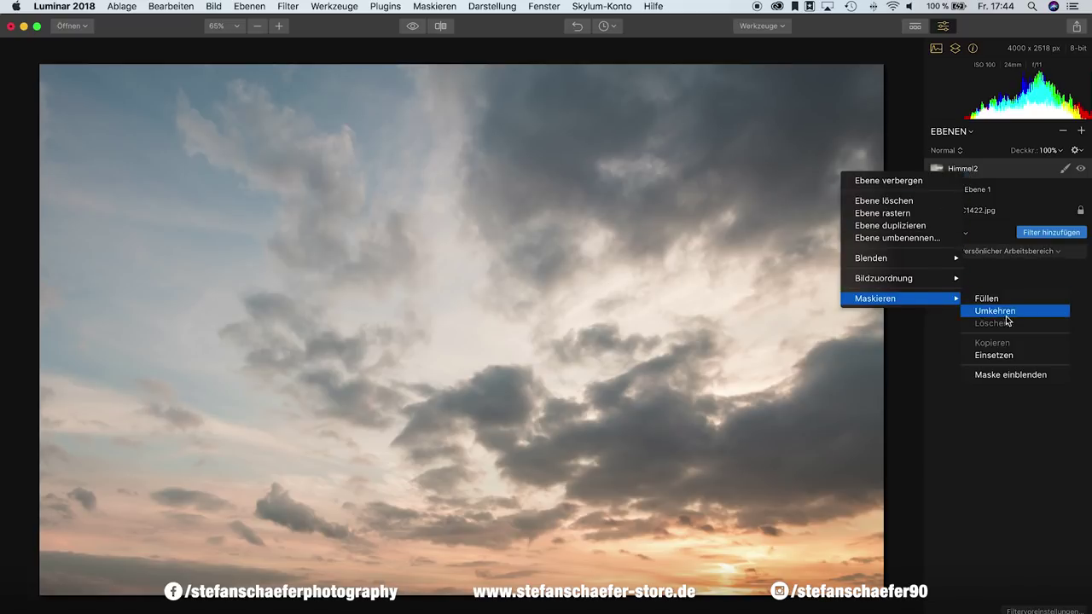
pyautogui.click(995, 355)
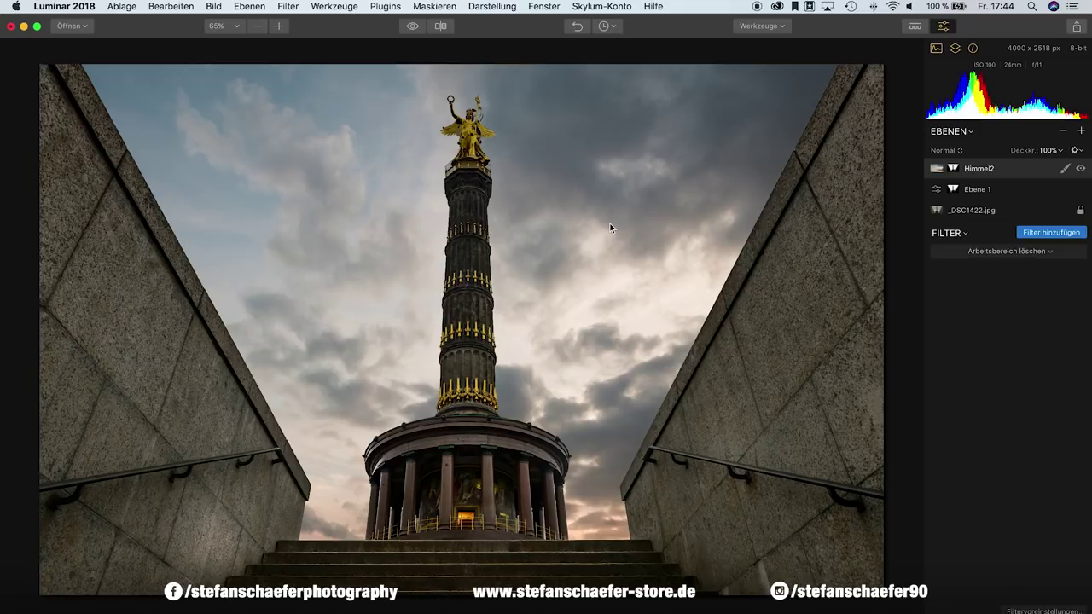
# Delete the Ebene 1 black-and-white layer with Ebene löschen.
pyautogui.moveTo(978, 190)
pyautogui.rightClick(980, 192)
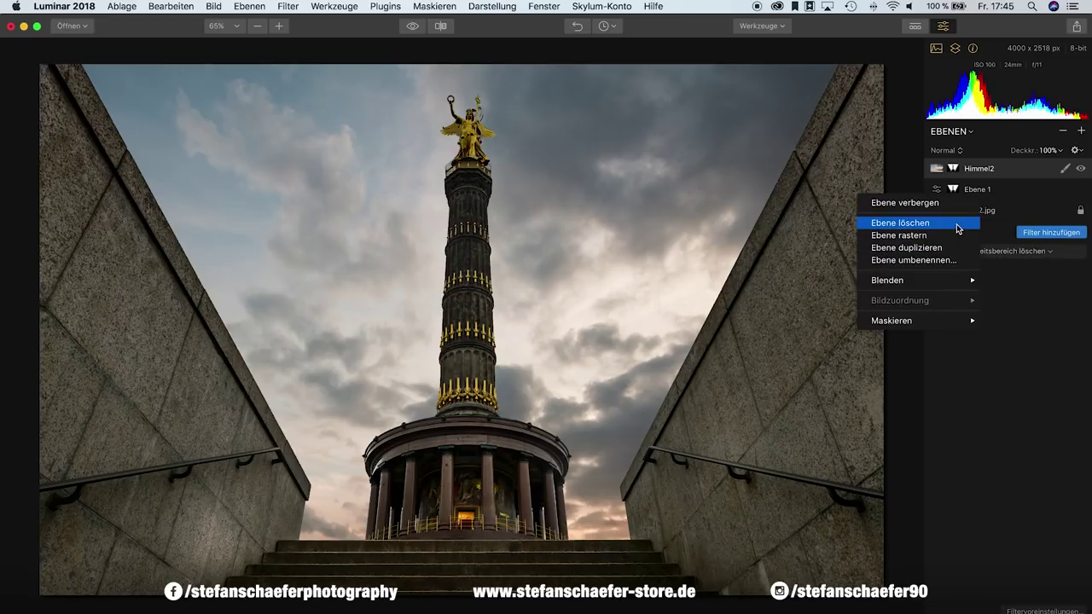
pyautogui.click(960, 226)
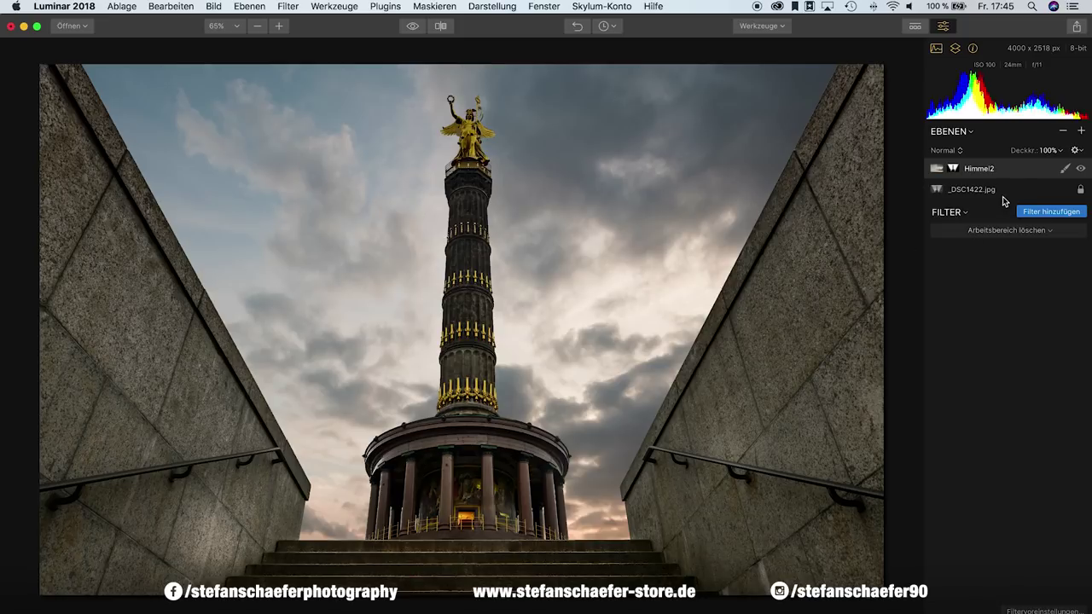
# Add adjustment layer Ebene 1 with an Entwickeln filter at Schatten 43, Glanzlicht −34, Kontrast 19.
pyautogui.click(1080, 132)
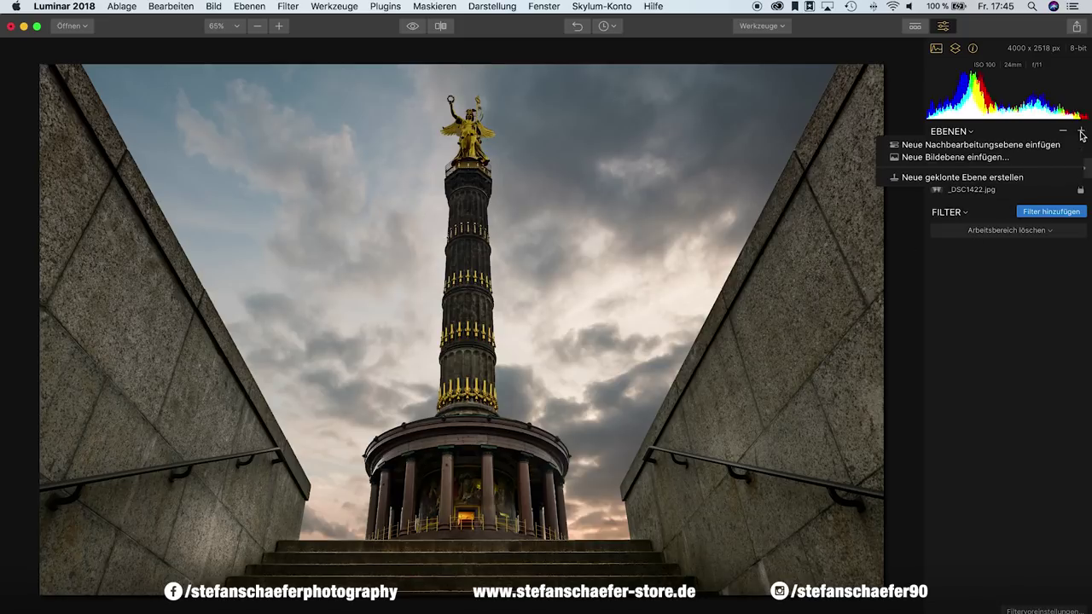
pyautogui.click(1001, 145)
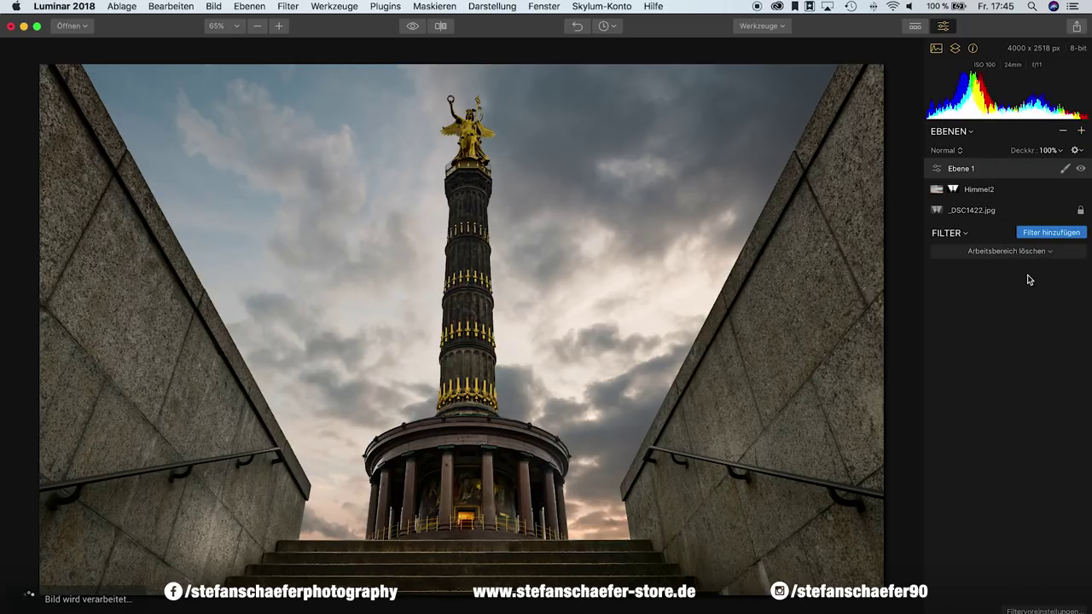
pyautogui.click(1046, 234)
pyautogui.moveTo(815, 190)
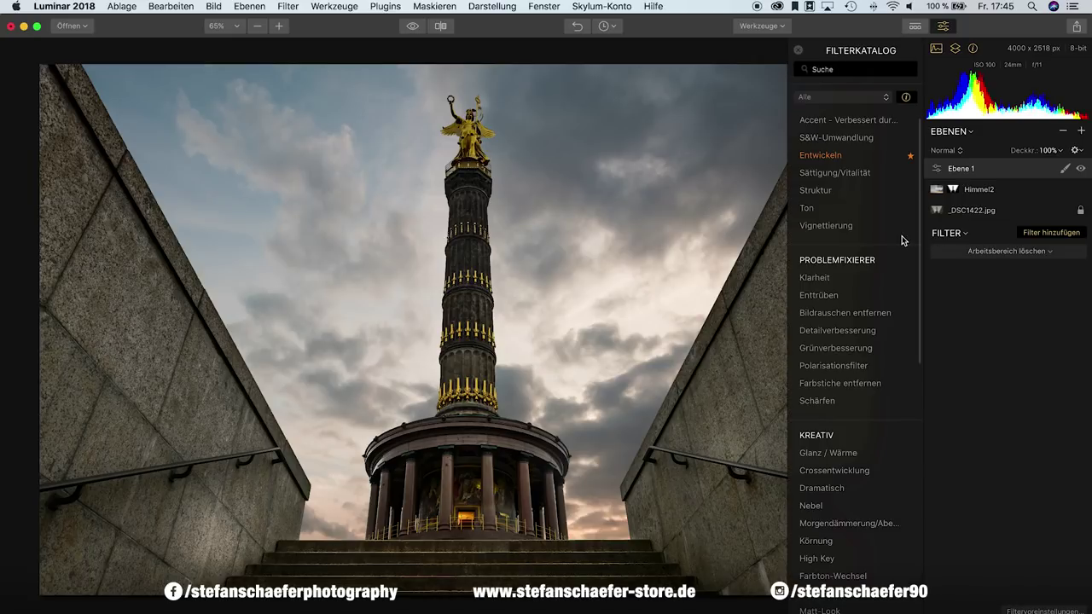
pyautogui.click(847, 164)
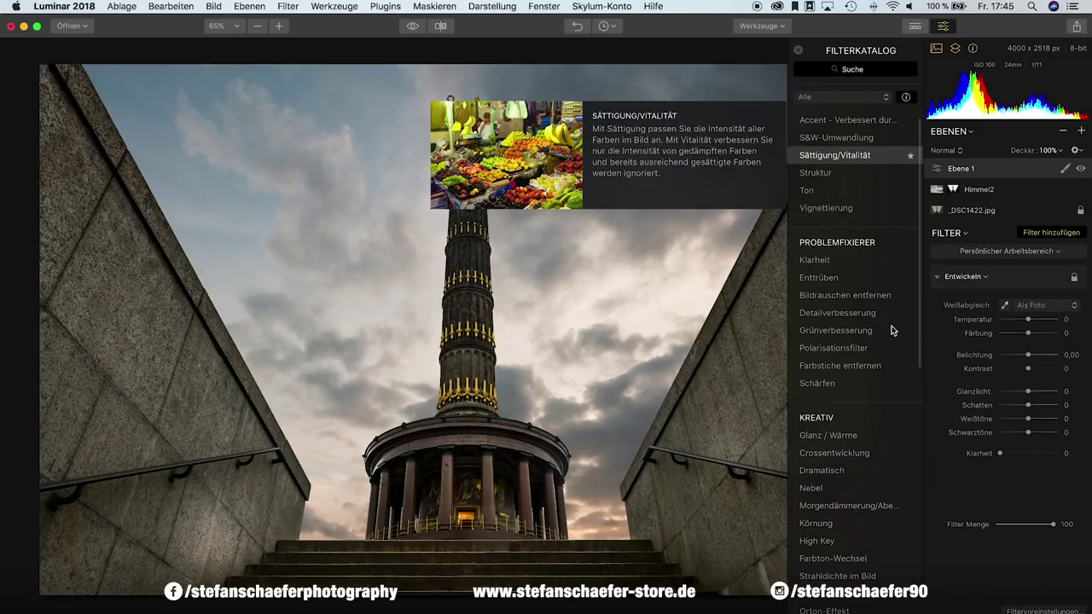
pyautogui.moveTo(1028, 405)
pyautogui.mouseDown()
pyautogui.moveTo(1042, 406)
pyautogui.moveTo(1018, 393)
pyautogui.moveTo(1037, 375)
pyautogui.mouseUp()
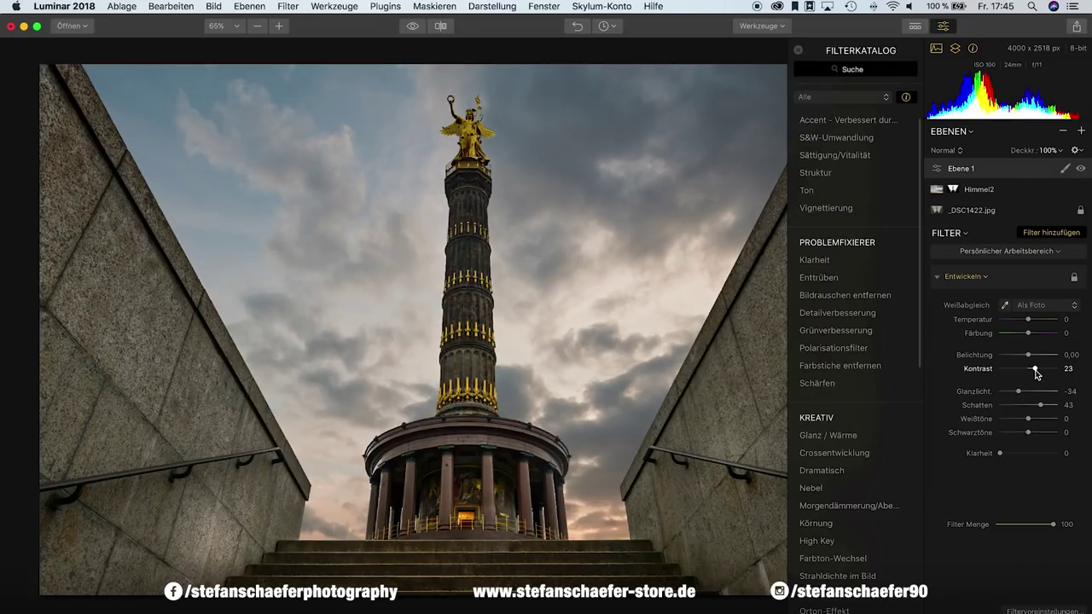
pyautogui.moveTo(1037, 374); pyautogui.dragTo(1034, 373)
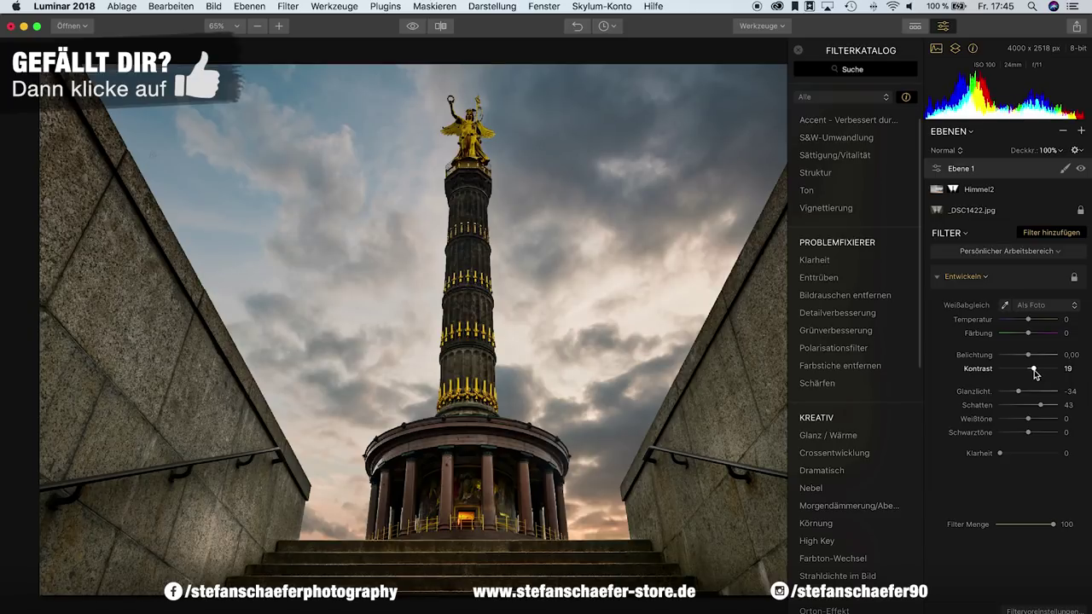